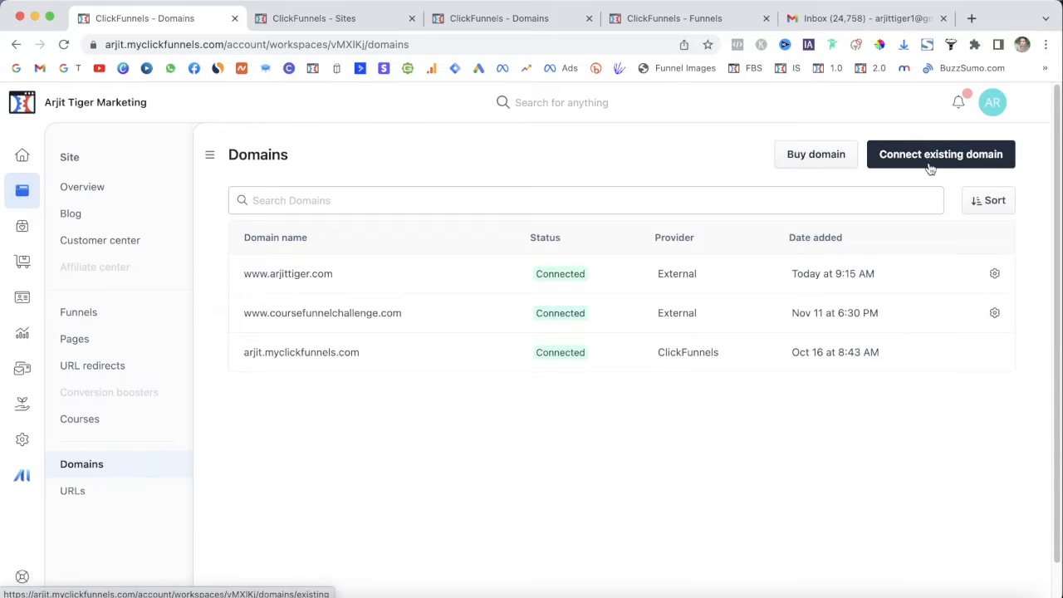
- Start buying a domain through Google Domains and search for arjittiger.com
right_click(800, 161)
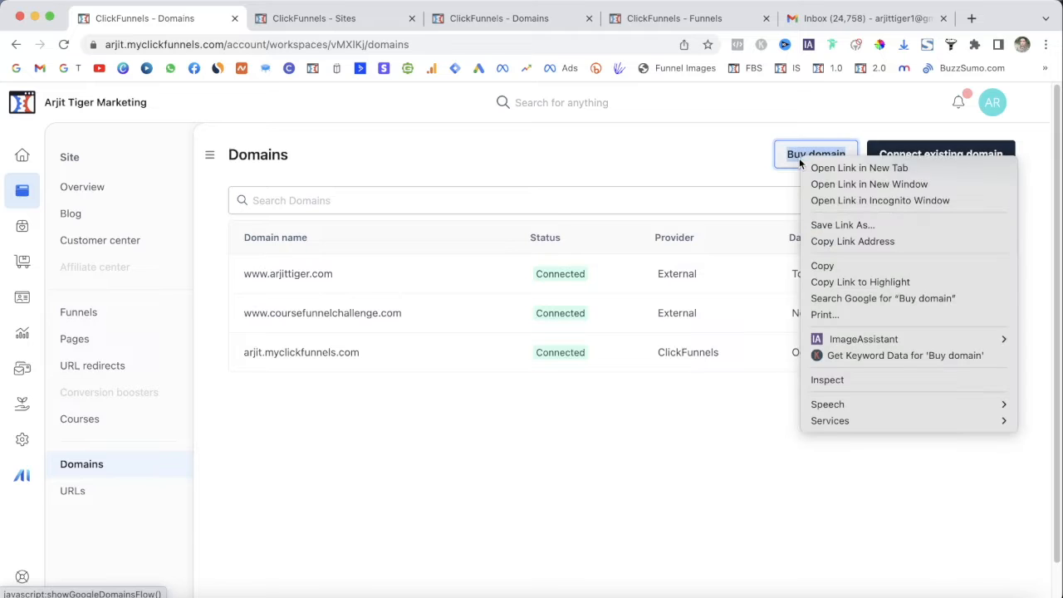
left_click(782, 155)
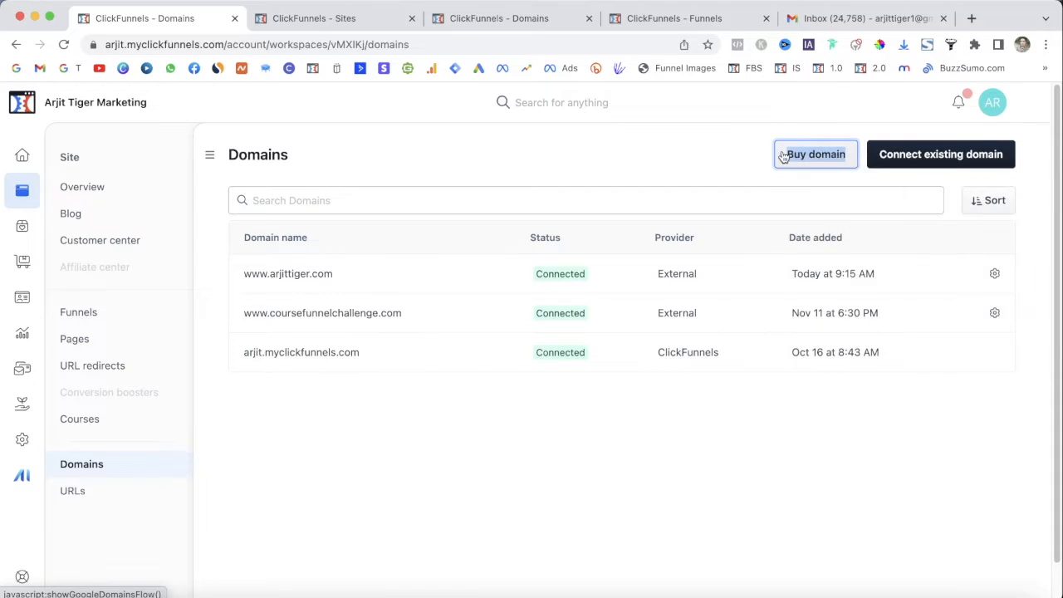
left_click(784, 156)
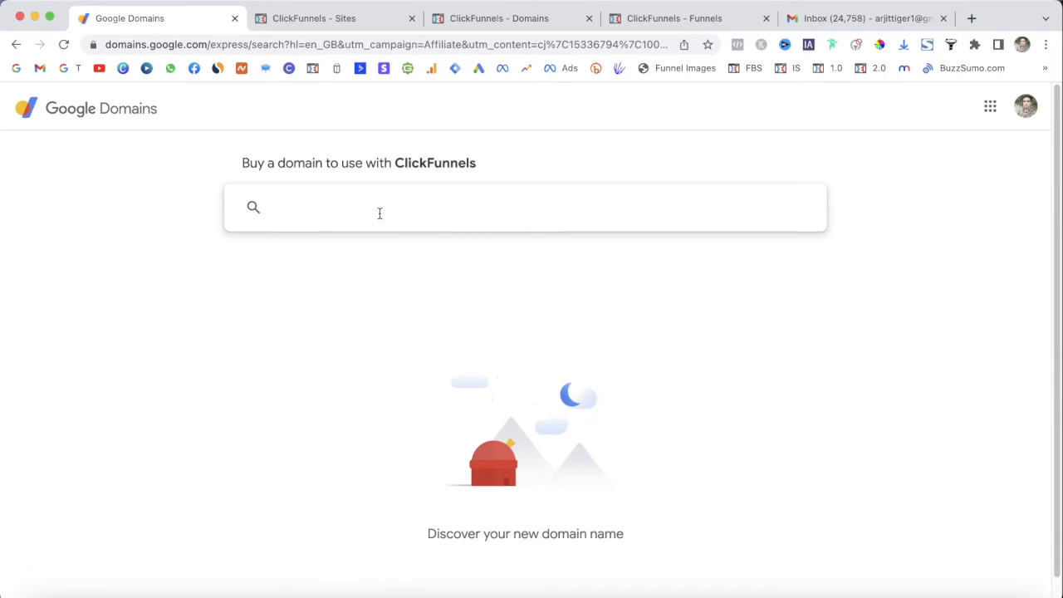
type("arjittiger.com")
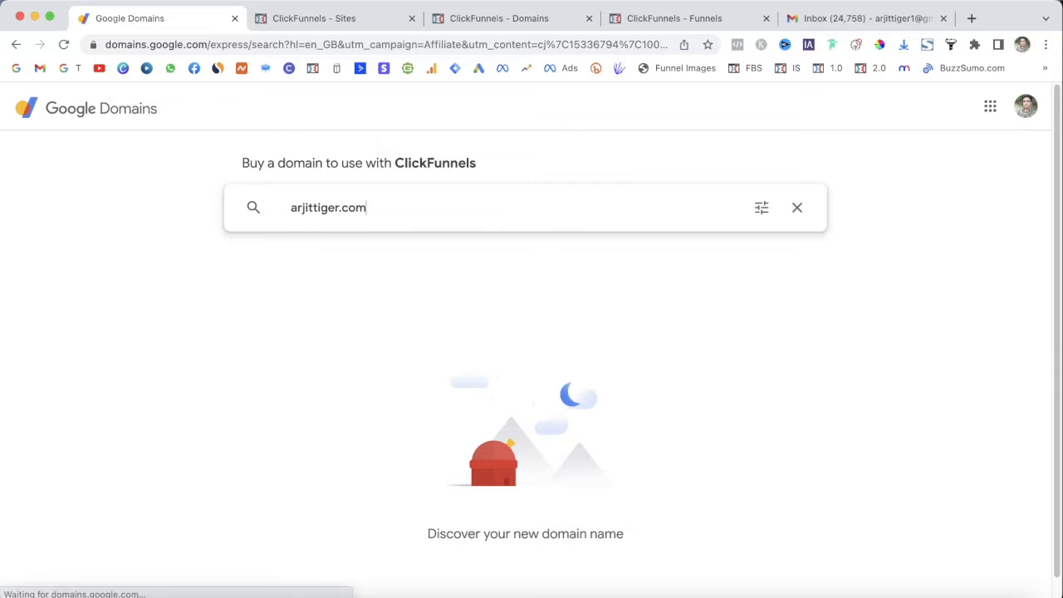
key("Return")
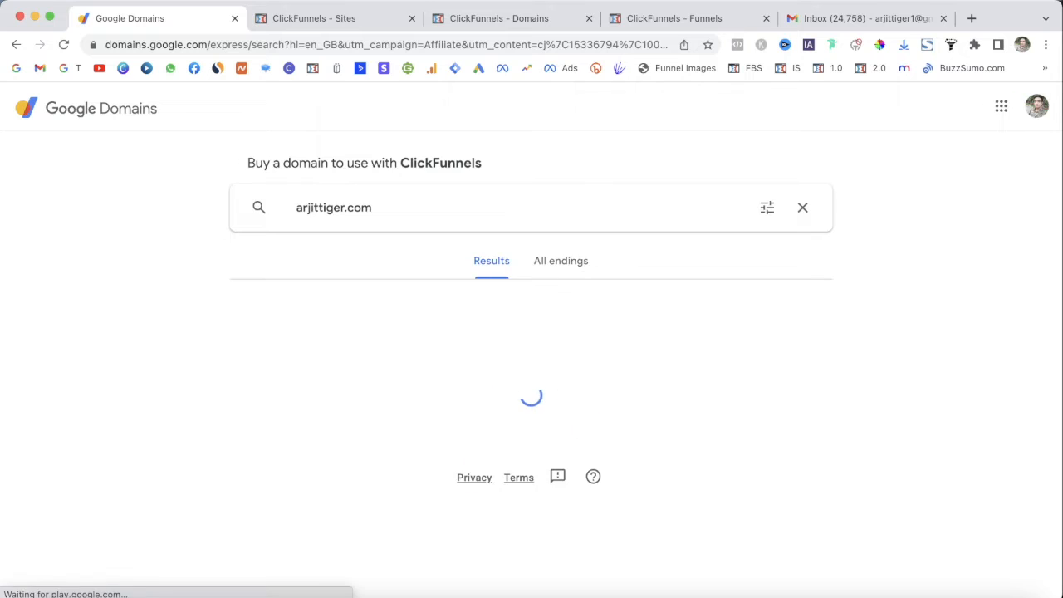
- Choose arjittiger.co.in for purchase and include the Google Workspace Business Starter custom email in the order
left_click_drag(1057, 225, 1058, 385)
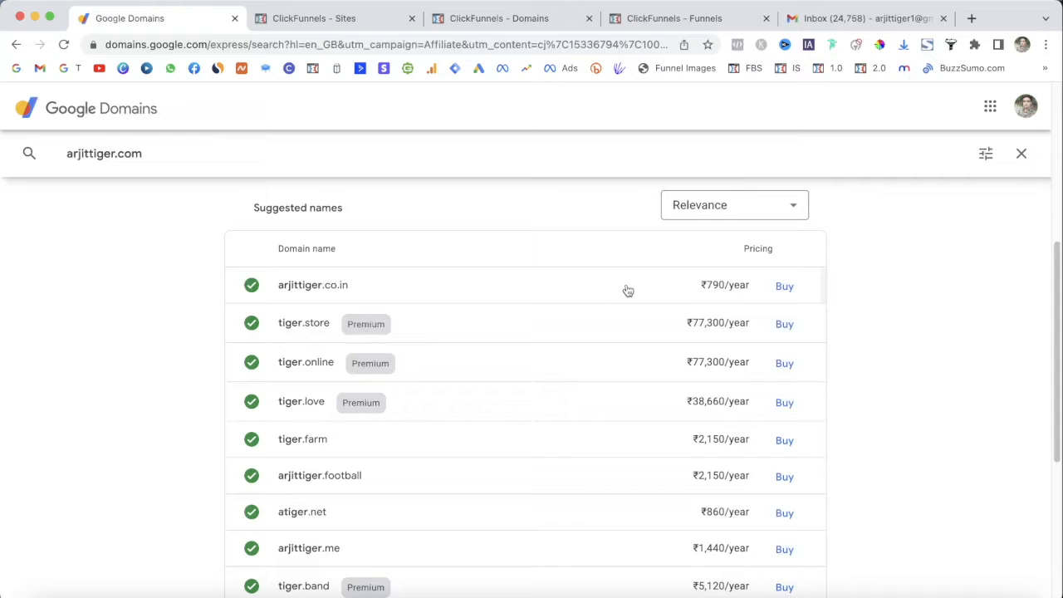
left_click(785, 287)
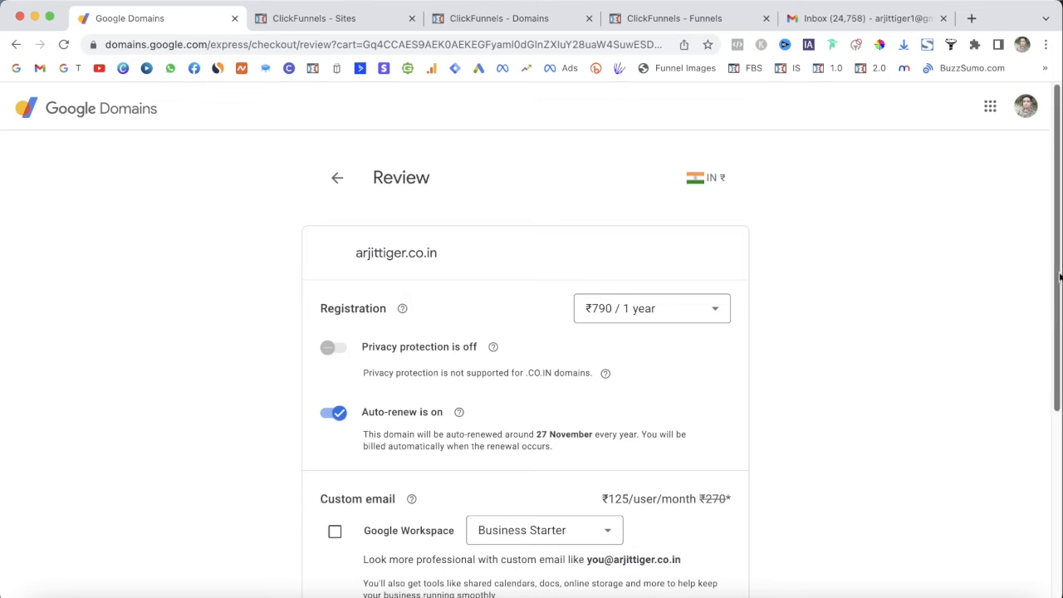
left_click_drag(1059, 272, 1059, 393)
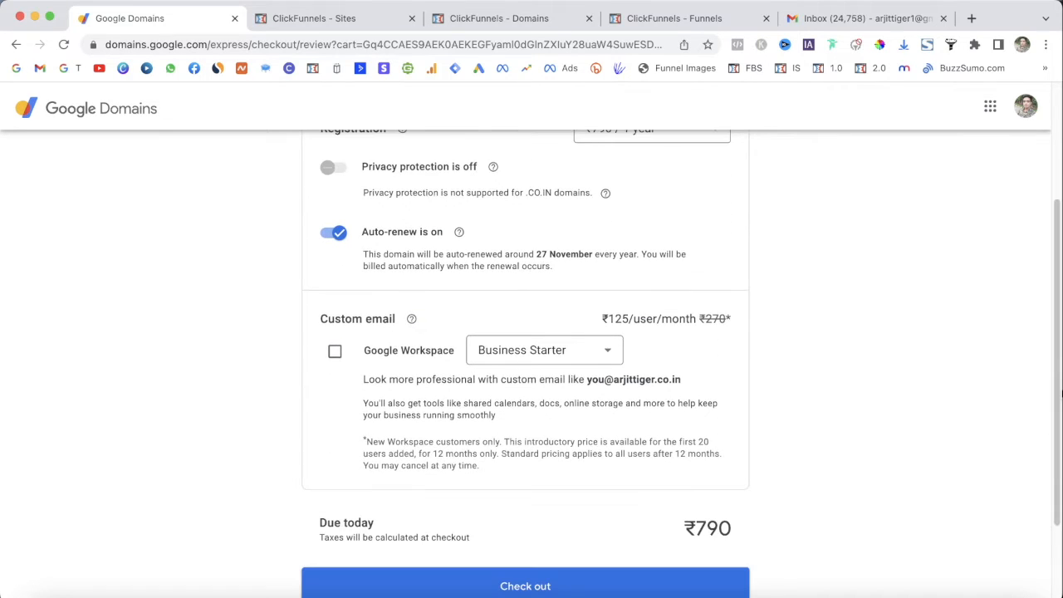
left_click(335, 352)
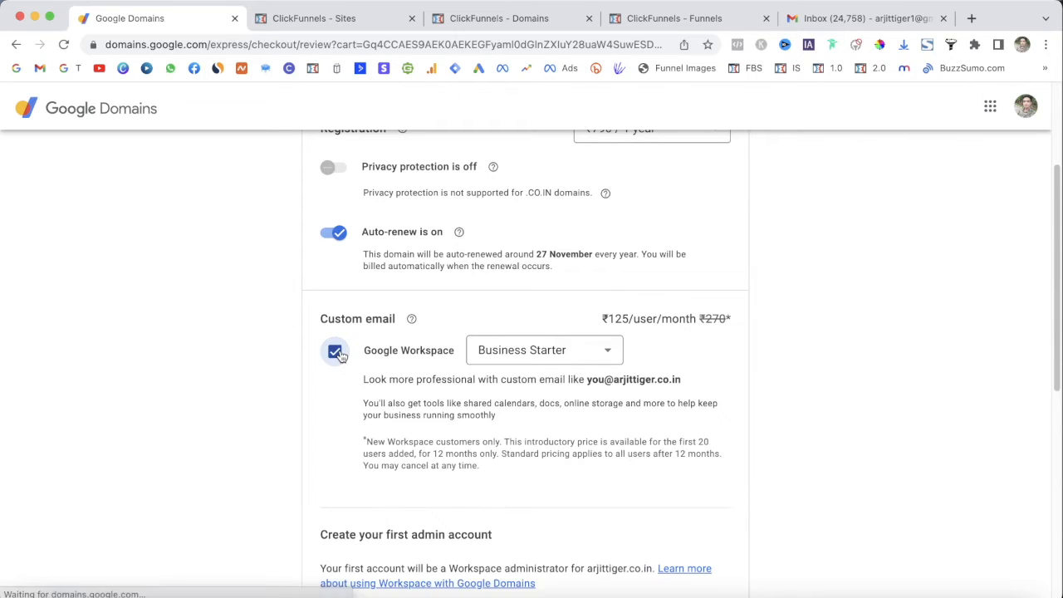
left_click_drag(1057, 334, 1057, 354)
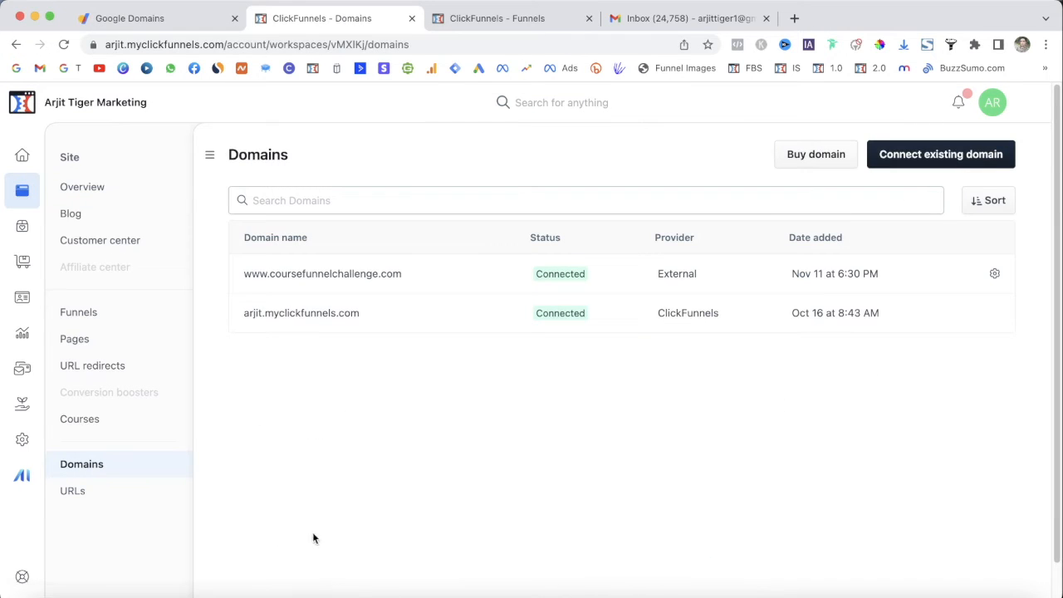
left_click(897, 157)
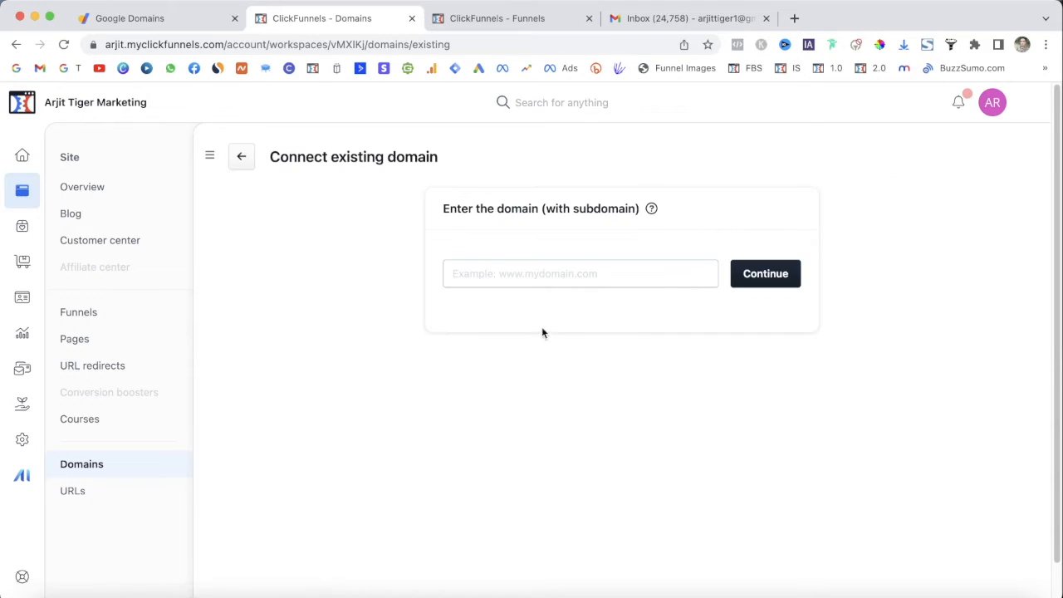
left_click(566, 277)
type("www.a")
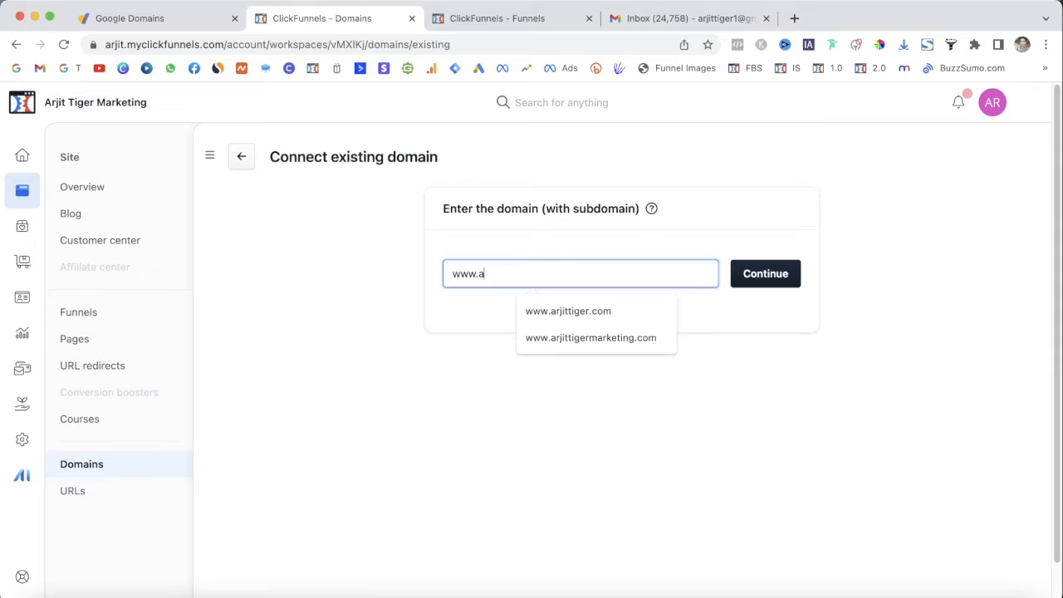
left_click(568, 311)
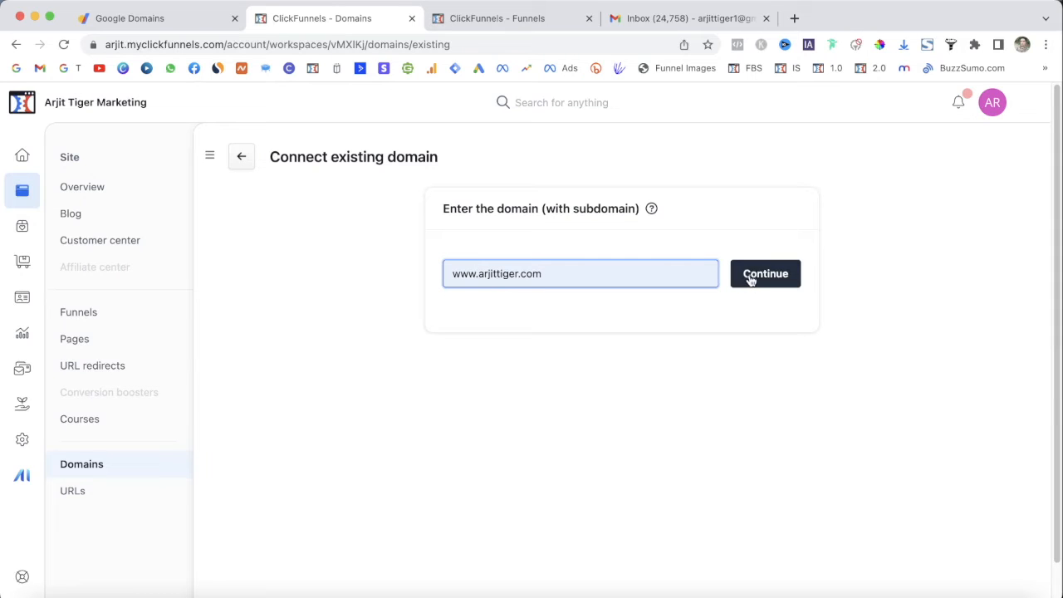
left_click(749, 278)
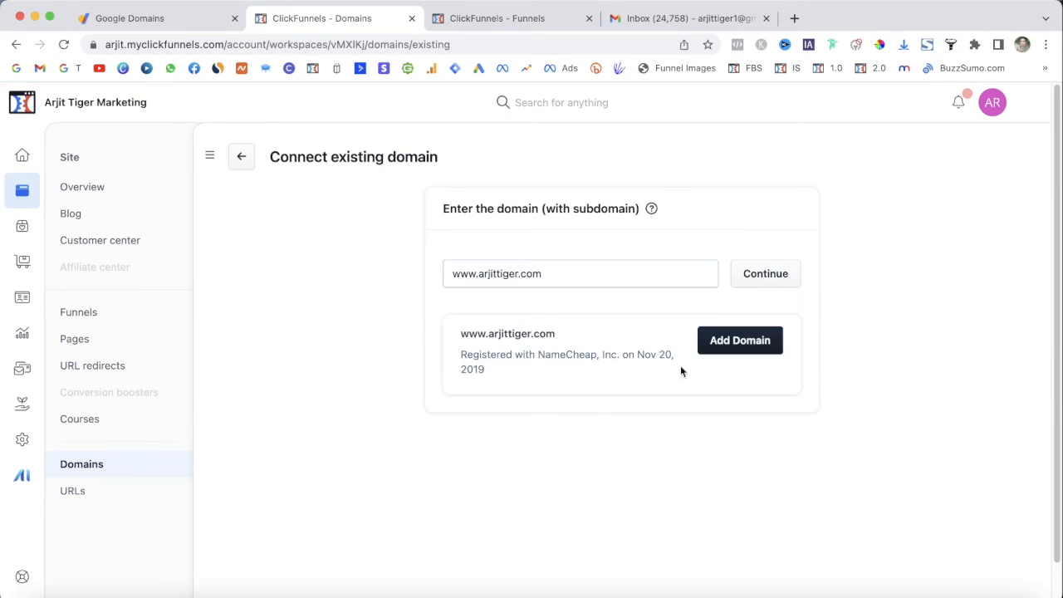
left_click(726, 344)
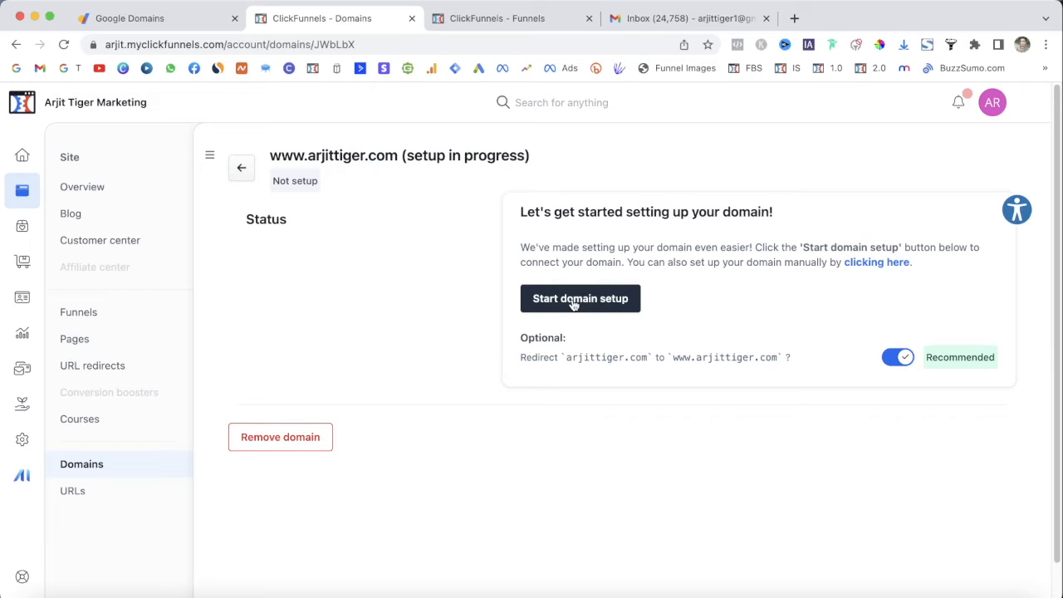
- Start the guided setup for the added domain and continue past its introduction to the domain analysis
left_click(573, 305)
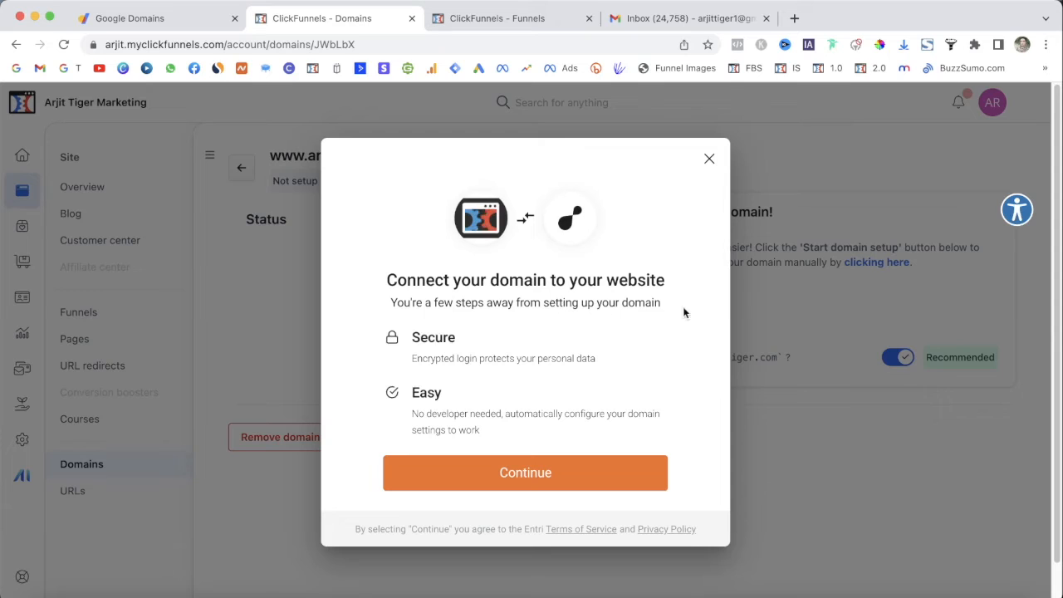
double_click(423, 337)
left_click(421, 402)
double_click(421, 399)
left_click(479, 471)
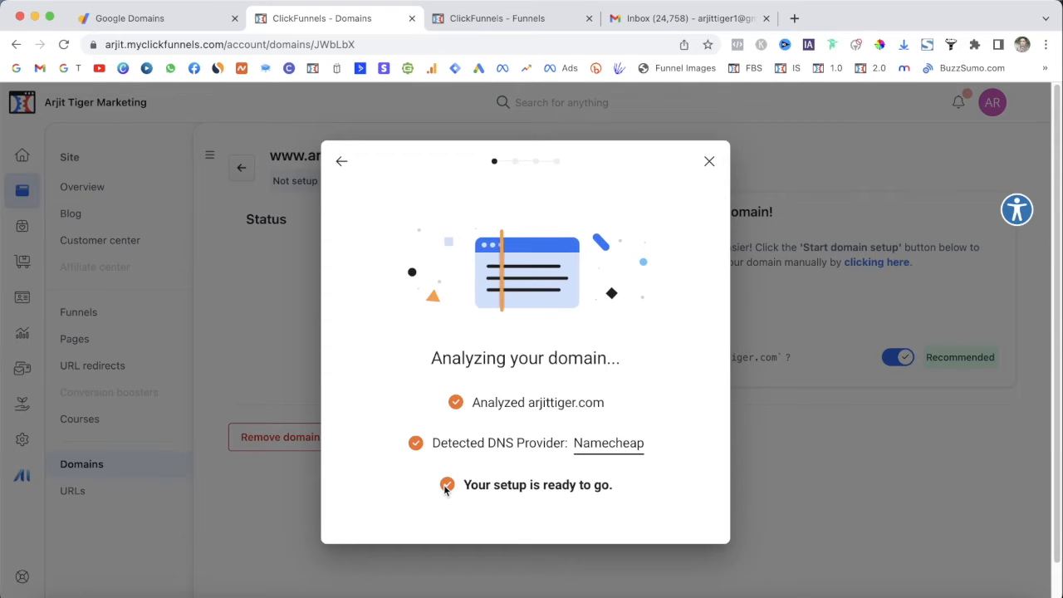
- Log in to Namecheap within the setup using the account username and password
left_click(495, 331)
type("arjitiger")
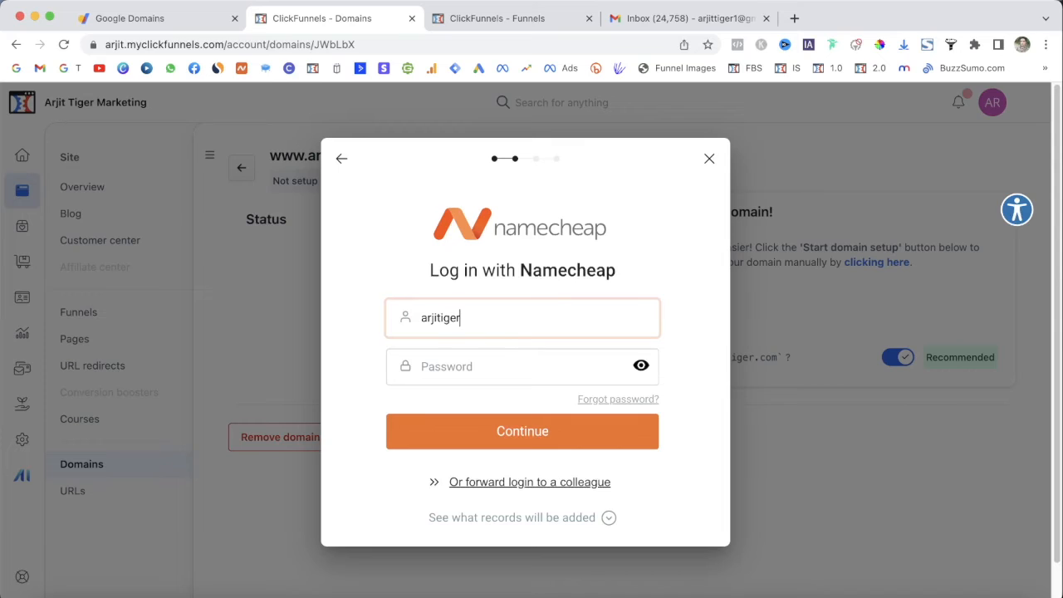
left_click(486, 363)
type("a")
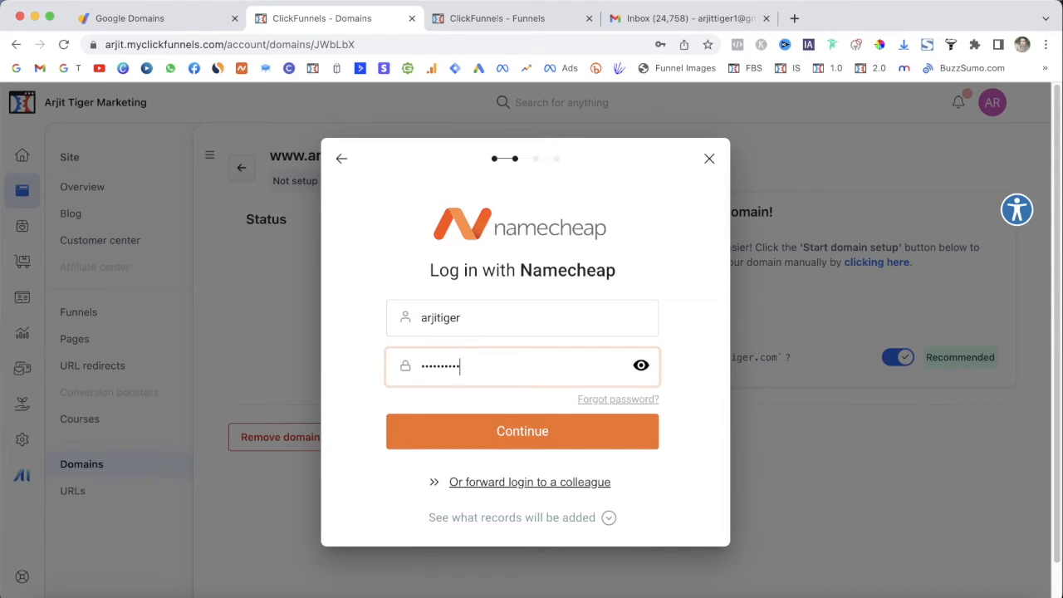
key("super+a")
key("BackSpace")
type("•")
left_click(492, 439)
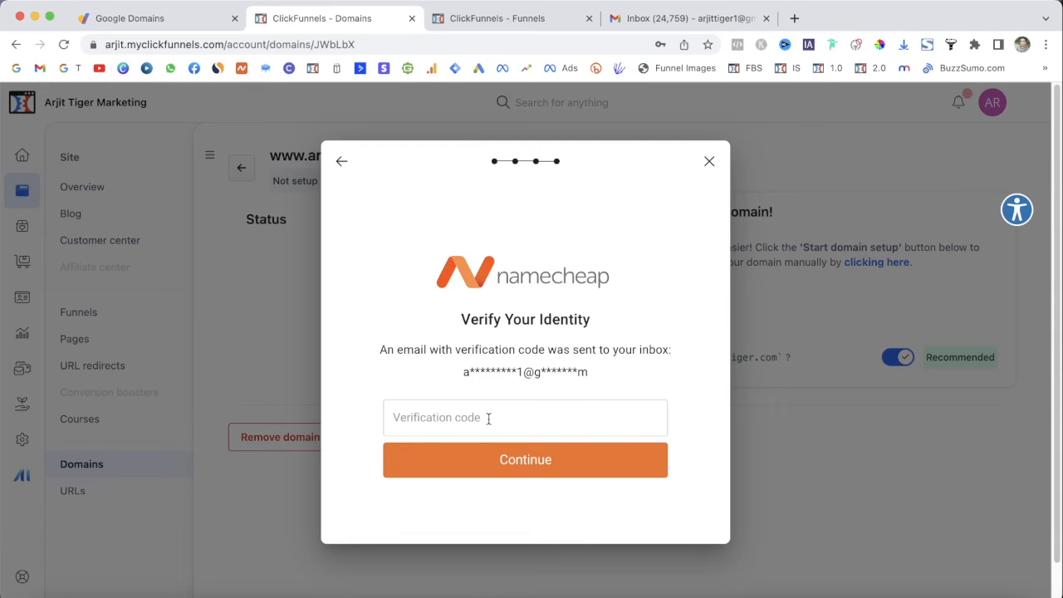
- Switch to Gmail, open the newest Namecheap confirmation email and copy its verification code
left_click(668, 18)
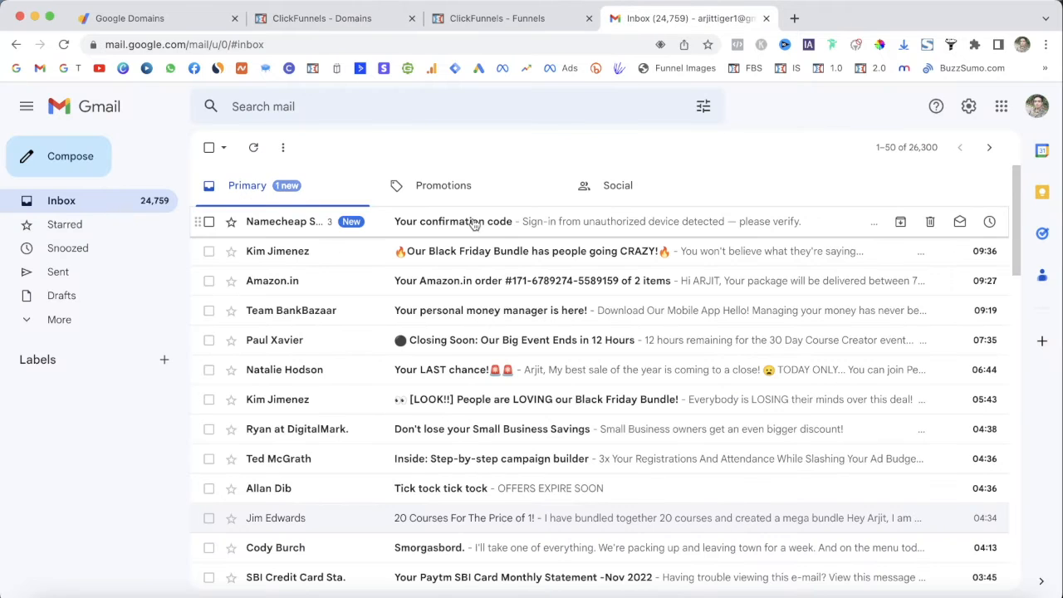
left_click(473, 224)
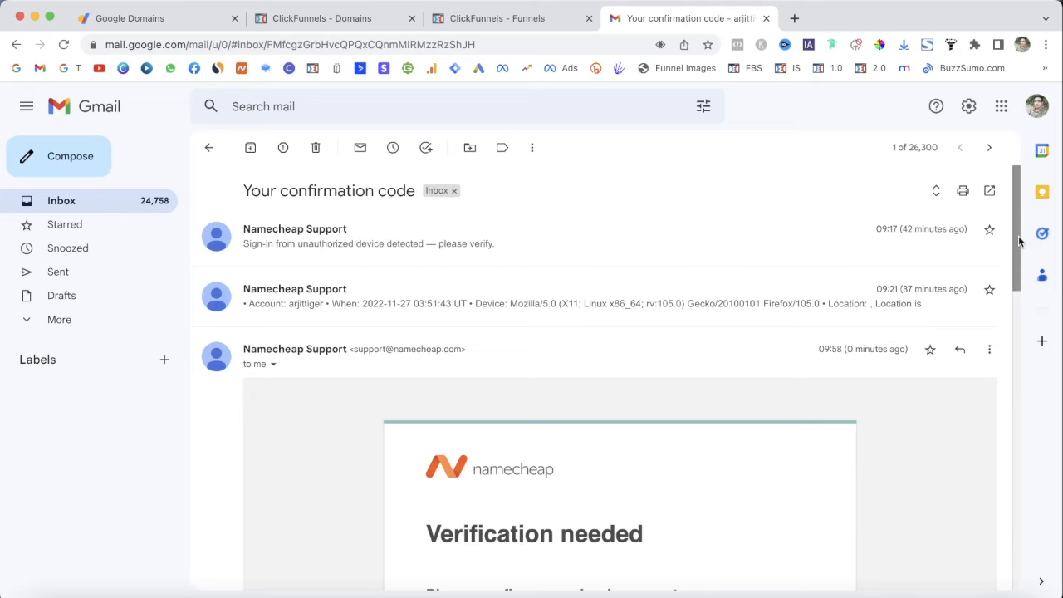
left_click_drag(1019, 241, 1023, 337)
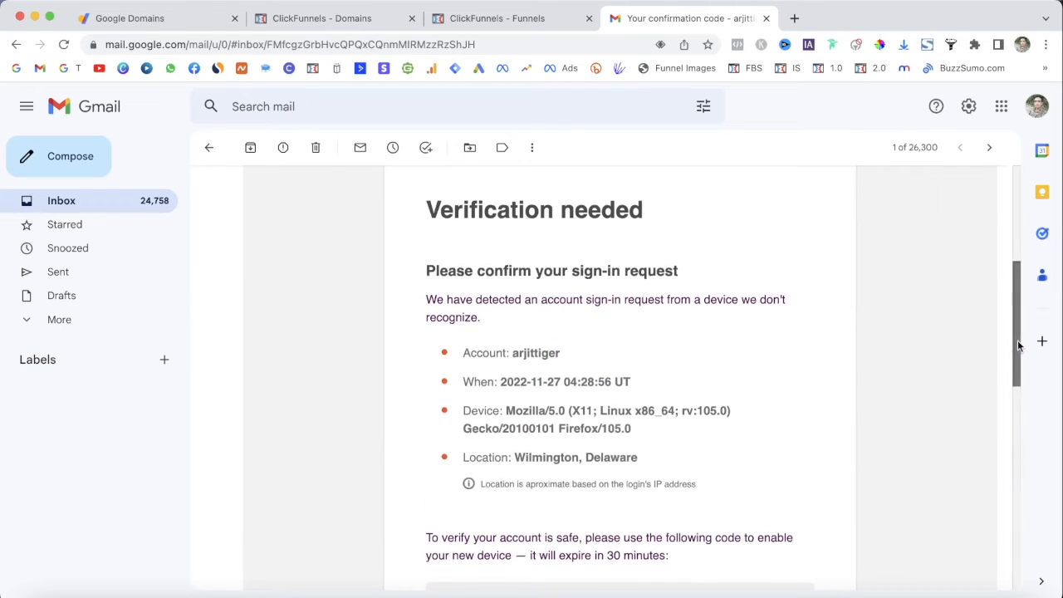
scroll(757, 400, "down", 3)
double_click(595, 470)
key("super+c")
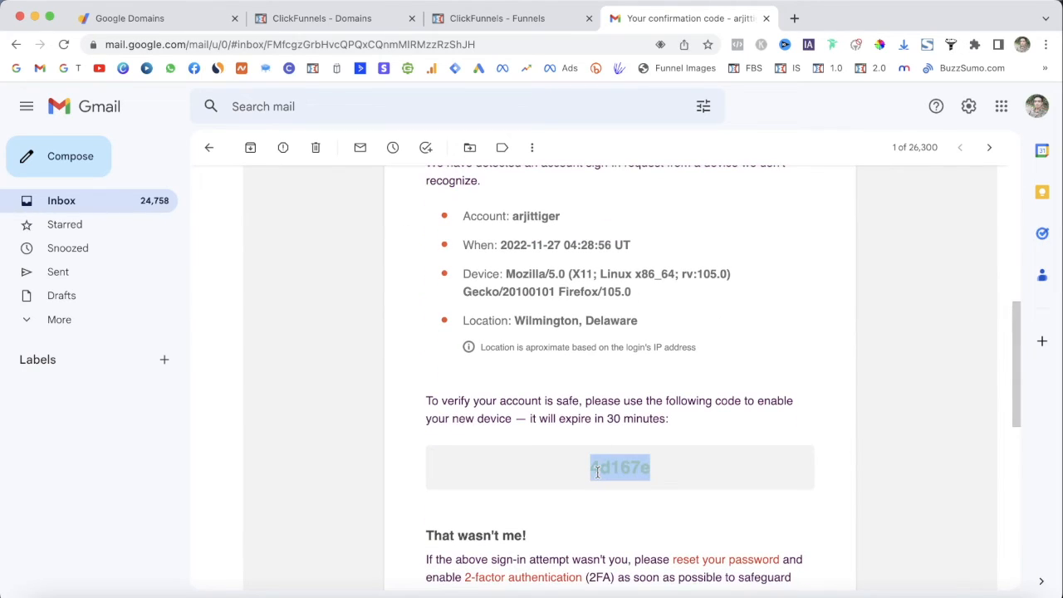
- Return to the ClickFunnels domain setup and submit the copied verification code to verify the Namecheap identity
left_click(498, 19)
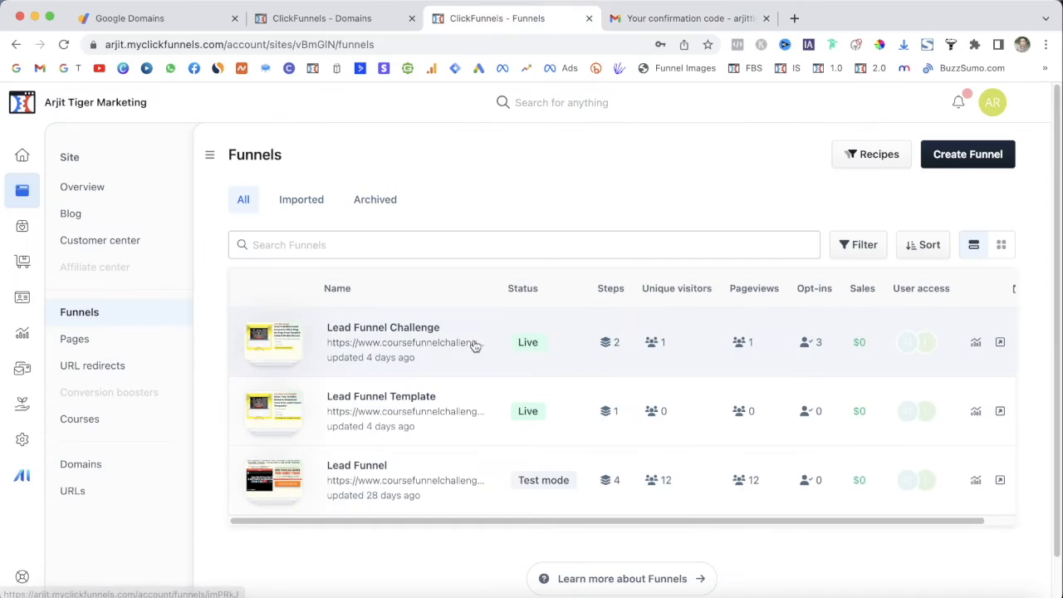
left_click(327, 18)
left_click(493, 416)
key("super+v")
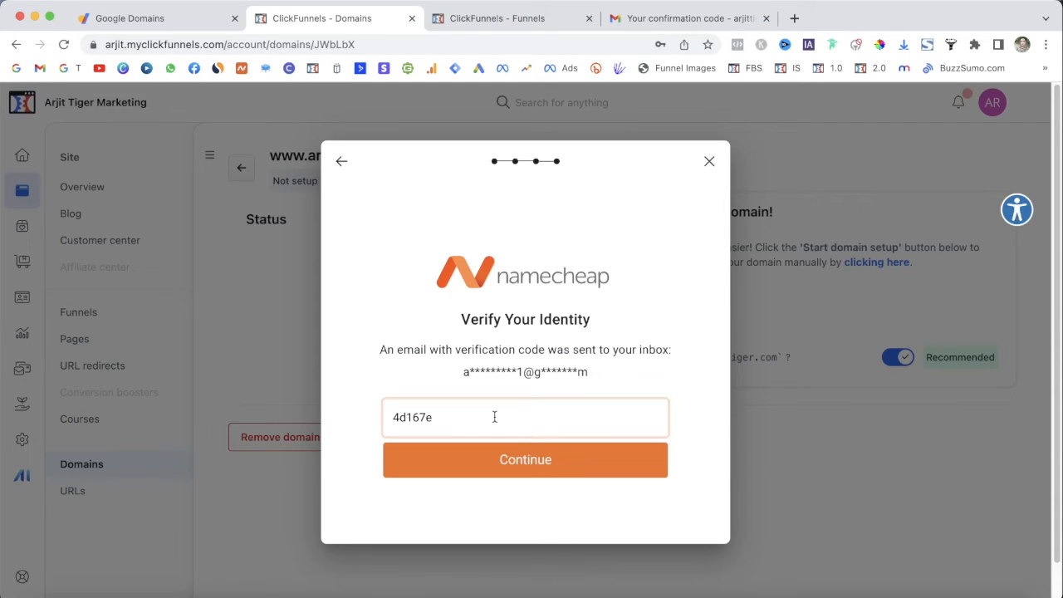
left_click(500, 461)
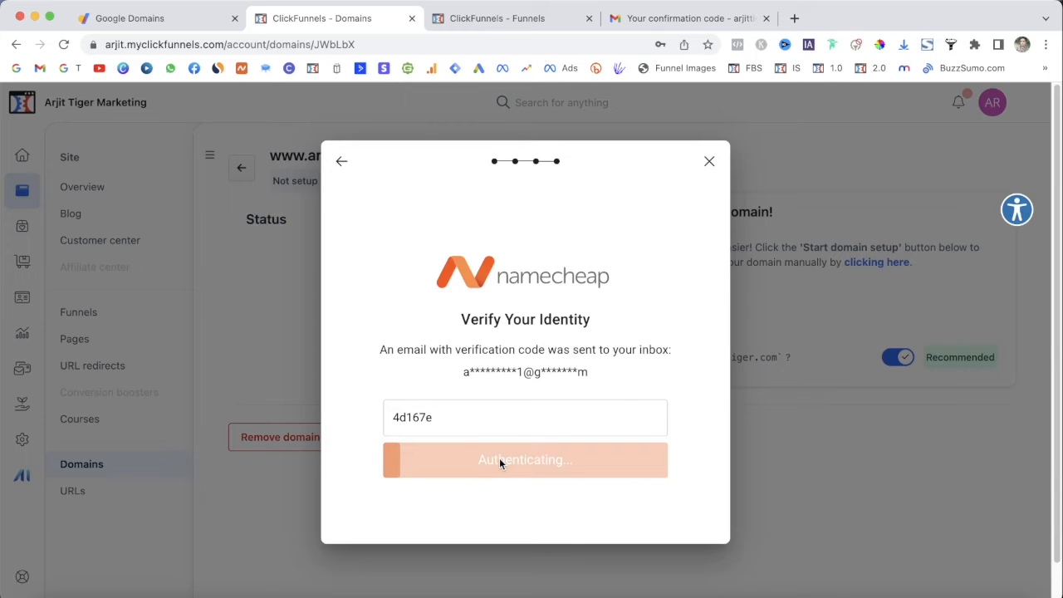
- Review the detected DNS records for arjittiger.com and approve updating them
left_click_drag(405, 218, 591, 249)
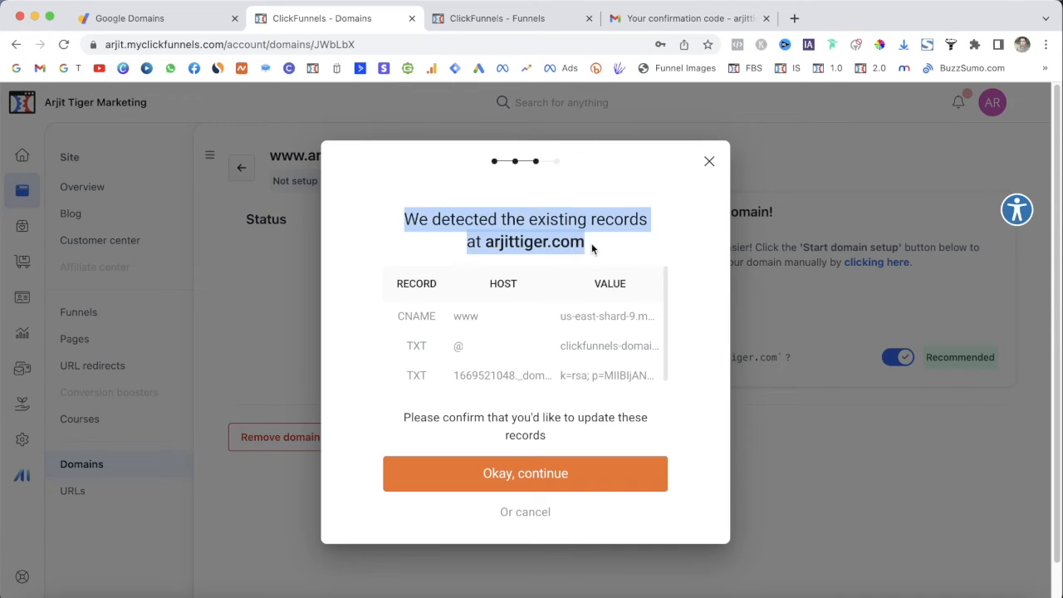
left_click_drag(482, 417, 563, 435)
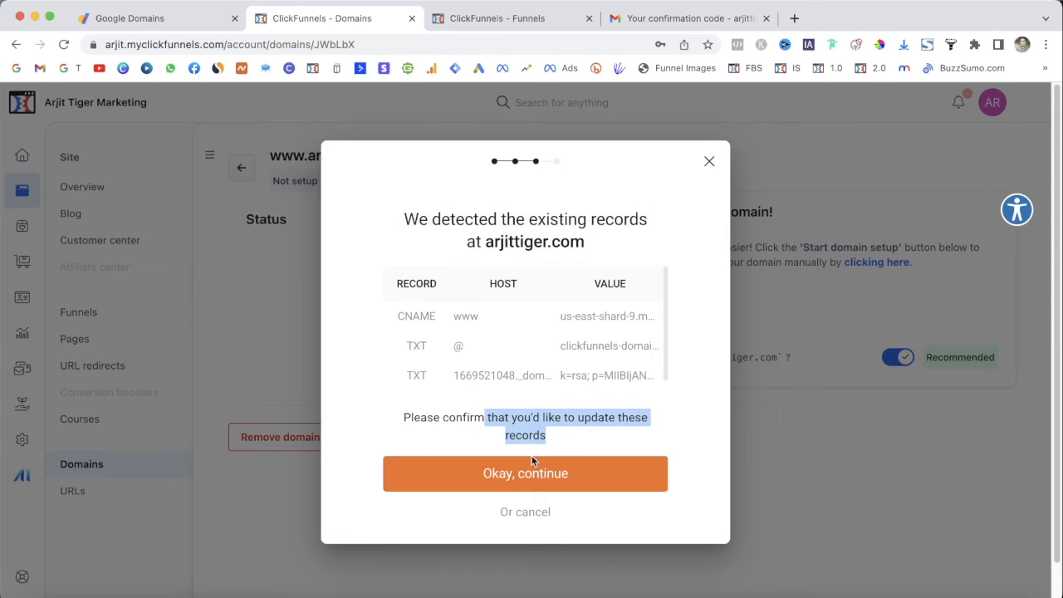
left_click(503, 485)
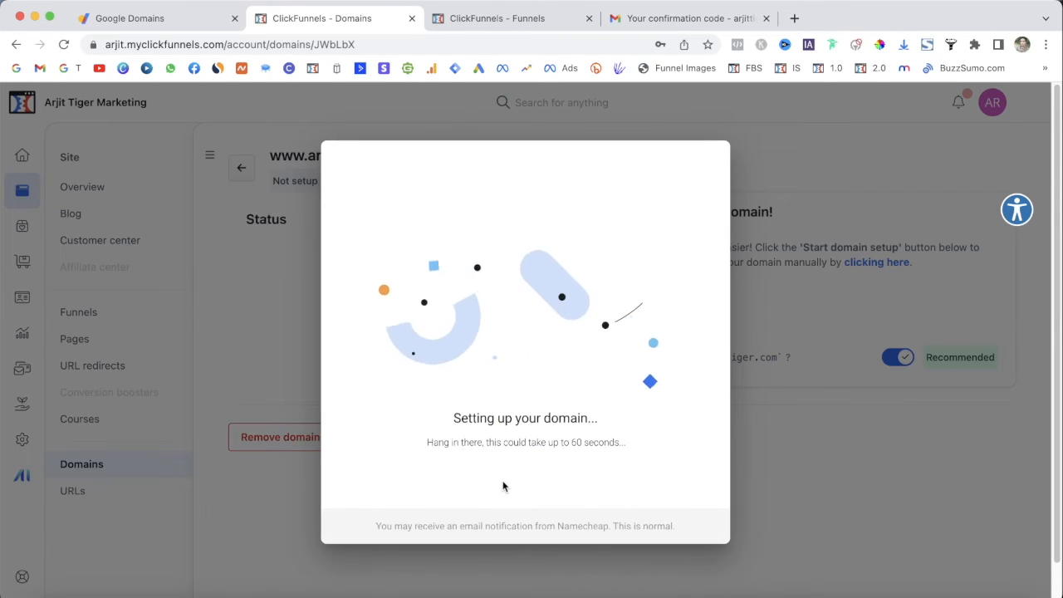
- Let the domain settings be applied, read the configuration notice and close the finished setup
left_click_drag(454, 426, 603, 426)
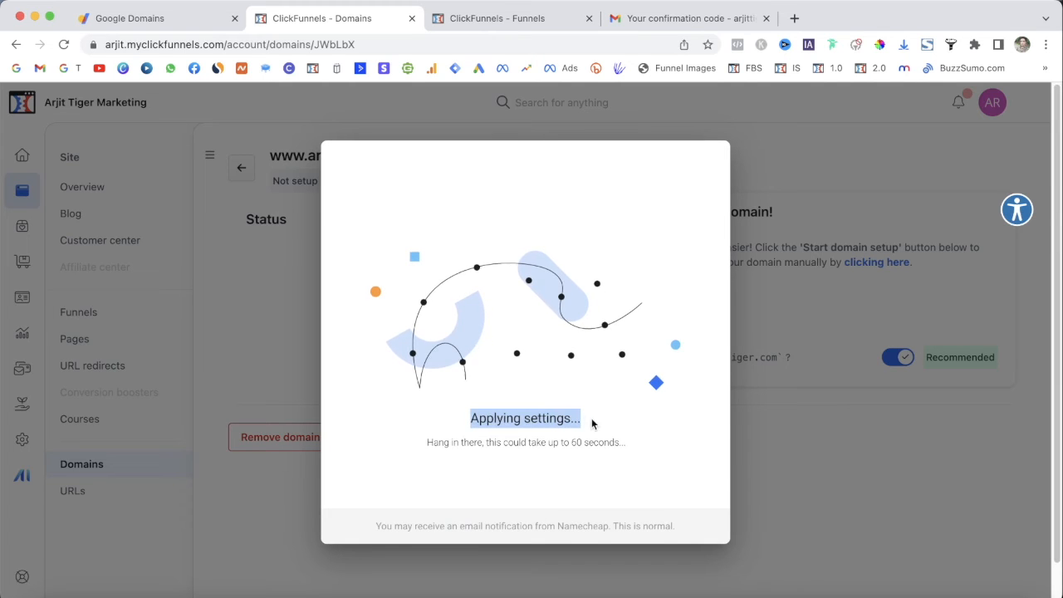
left_click_drag(419, 444, 622, 447)
left_click(562, 342)
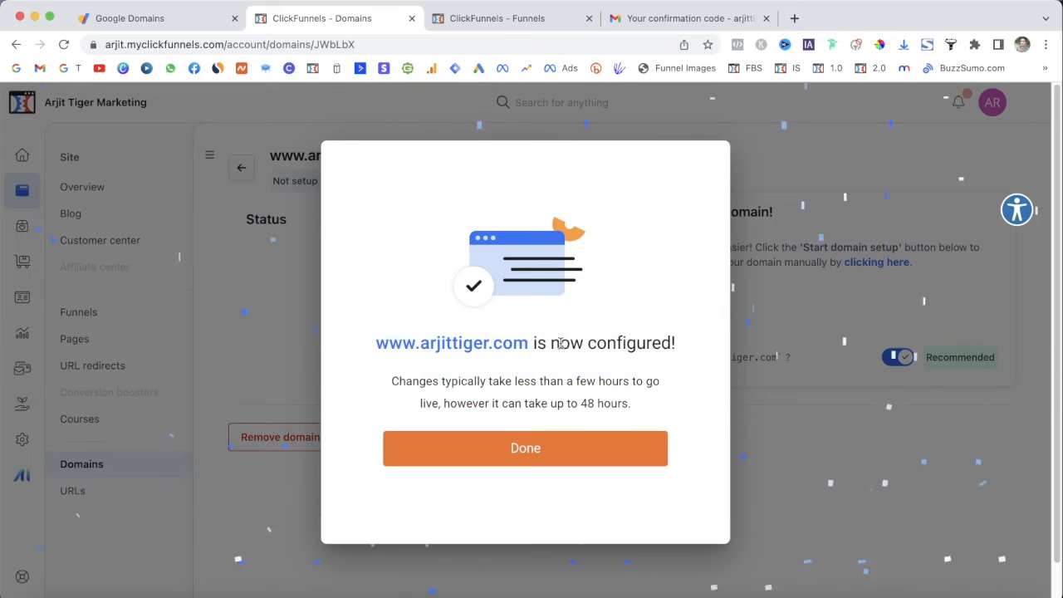
left_click_drag(371, 342, 662, 412)
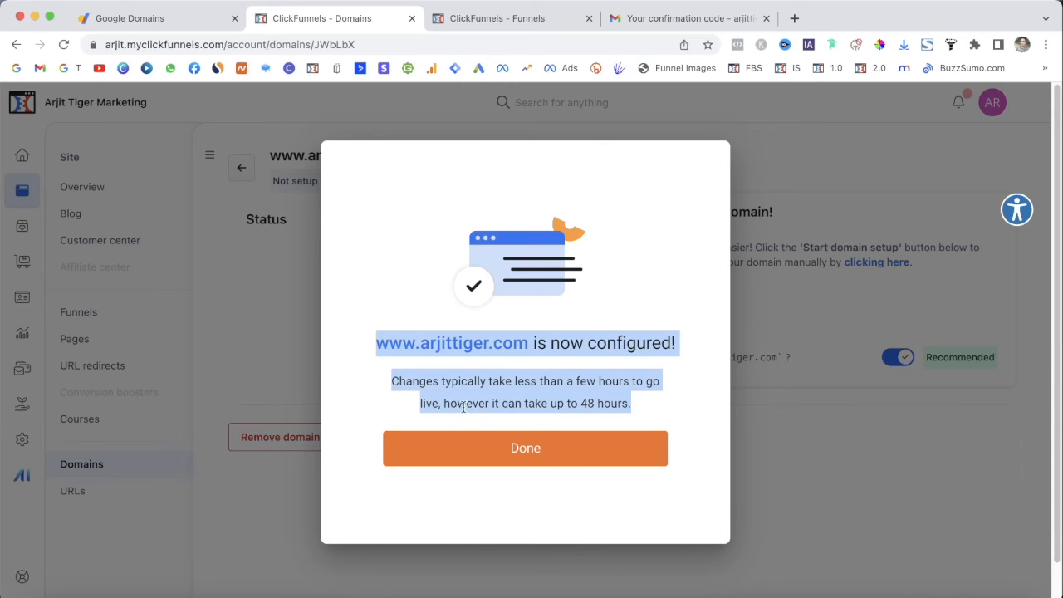
left_click(525, 452)
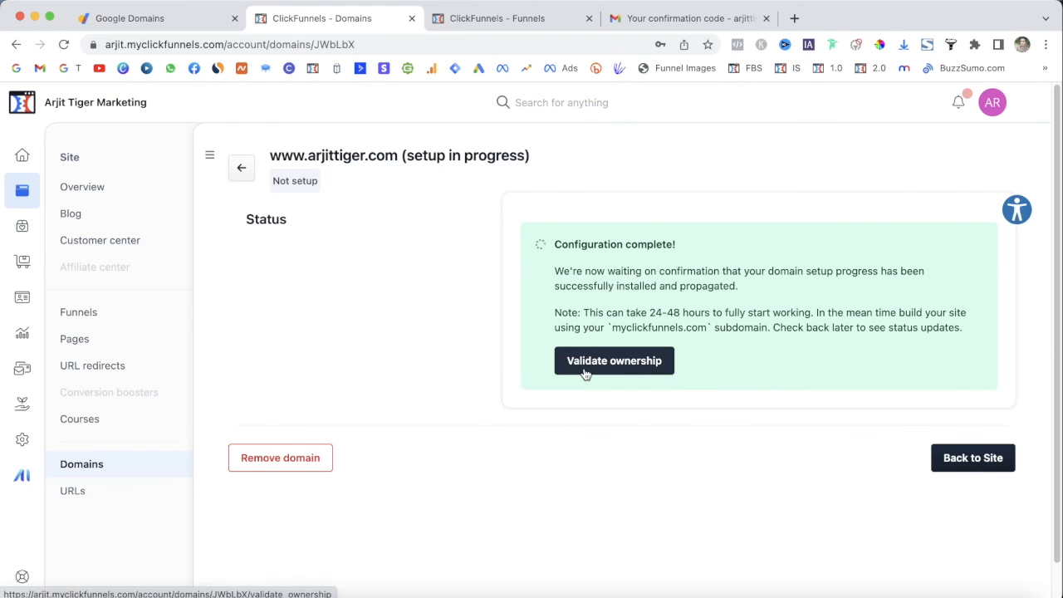
left_click(91, 470)
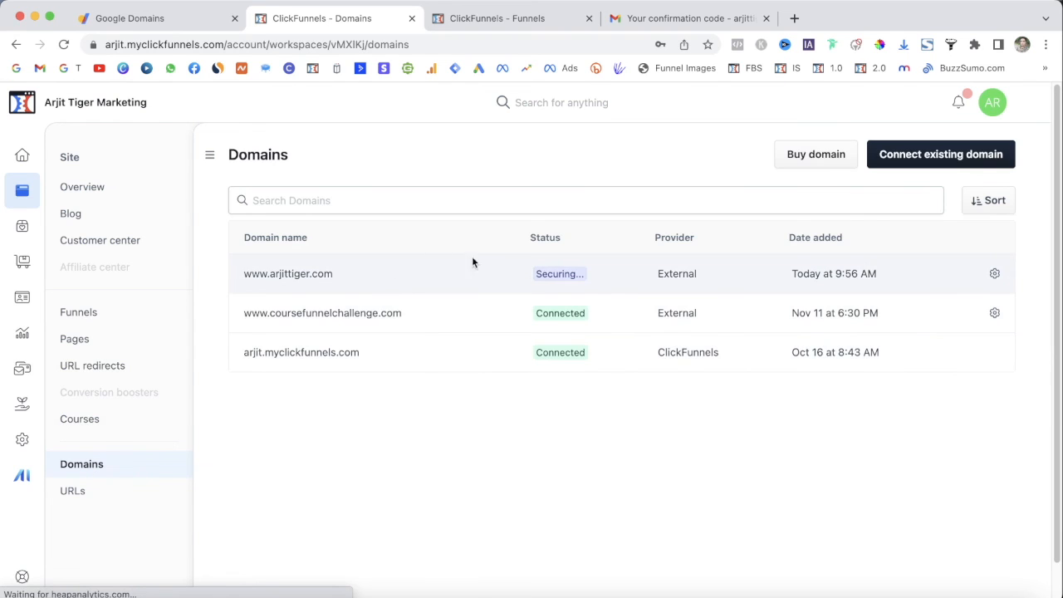
left_click_drag(538, 313, 588, 315)
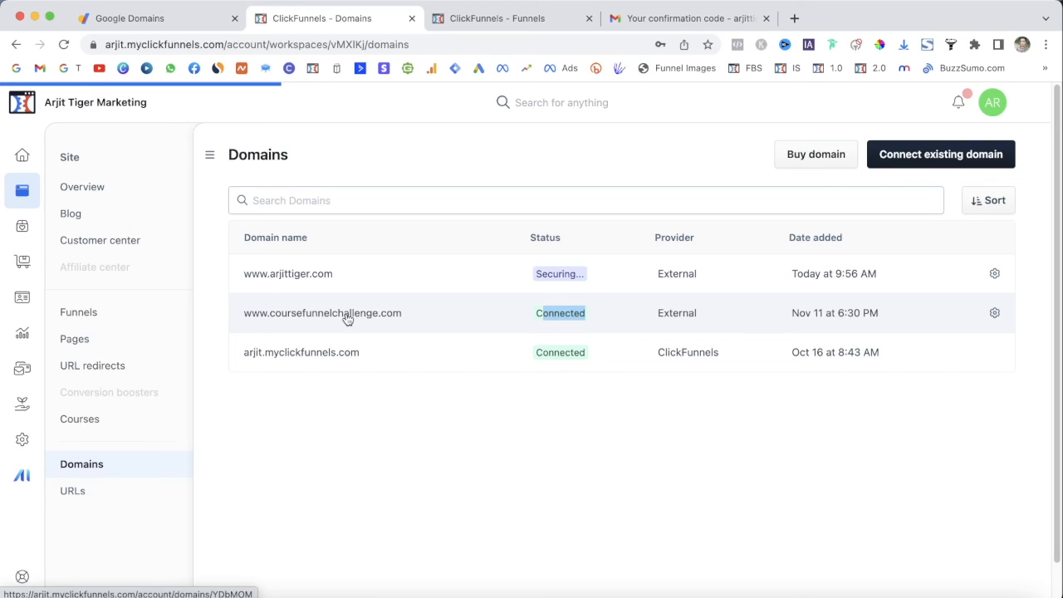
left_click(347, 315)
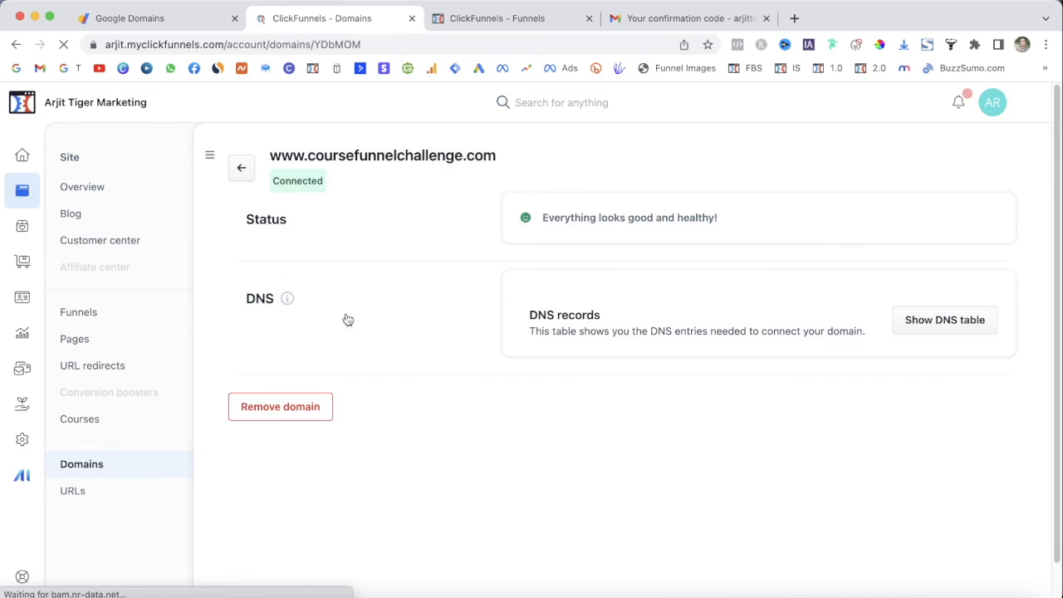
left_click_drag(602, 218, 747, 219)
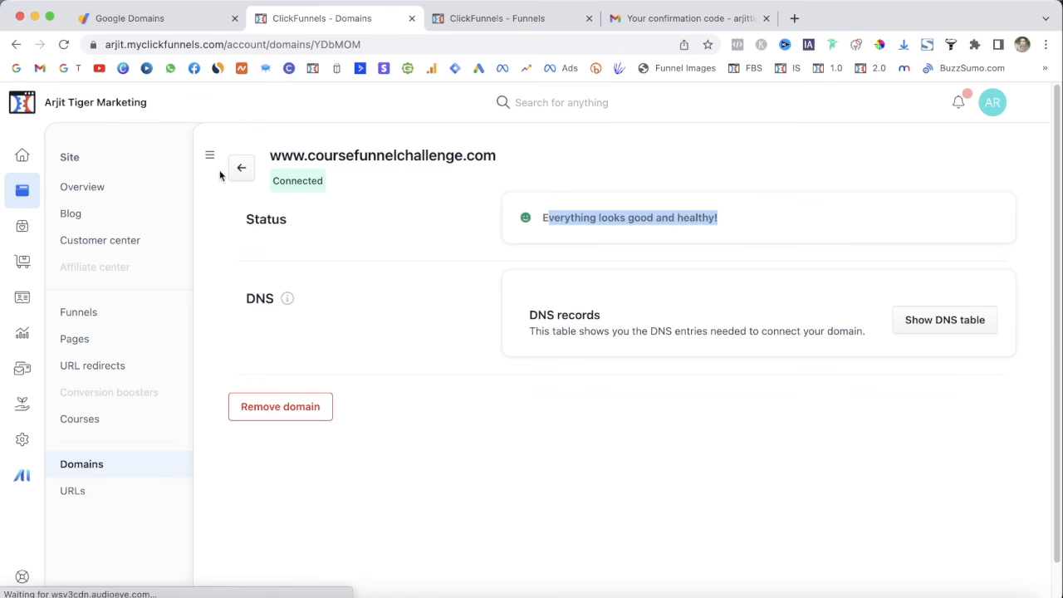
left_click_drag(264, 153, 329, 181)
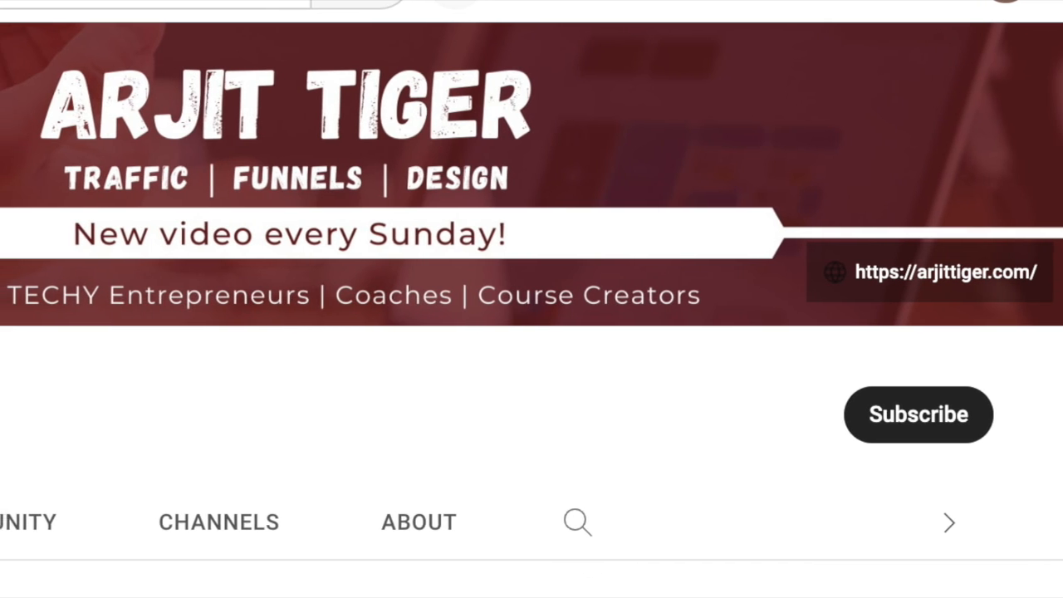